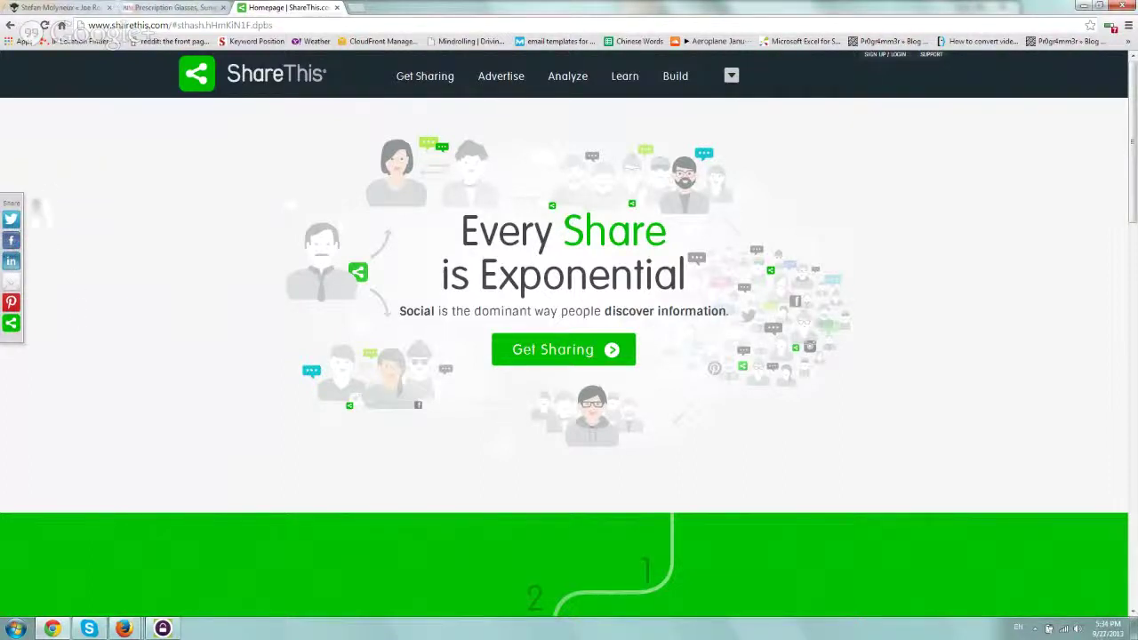
Start ShareThis share button setup with Website as platform and the Side Bar style
left_click(151, 6)
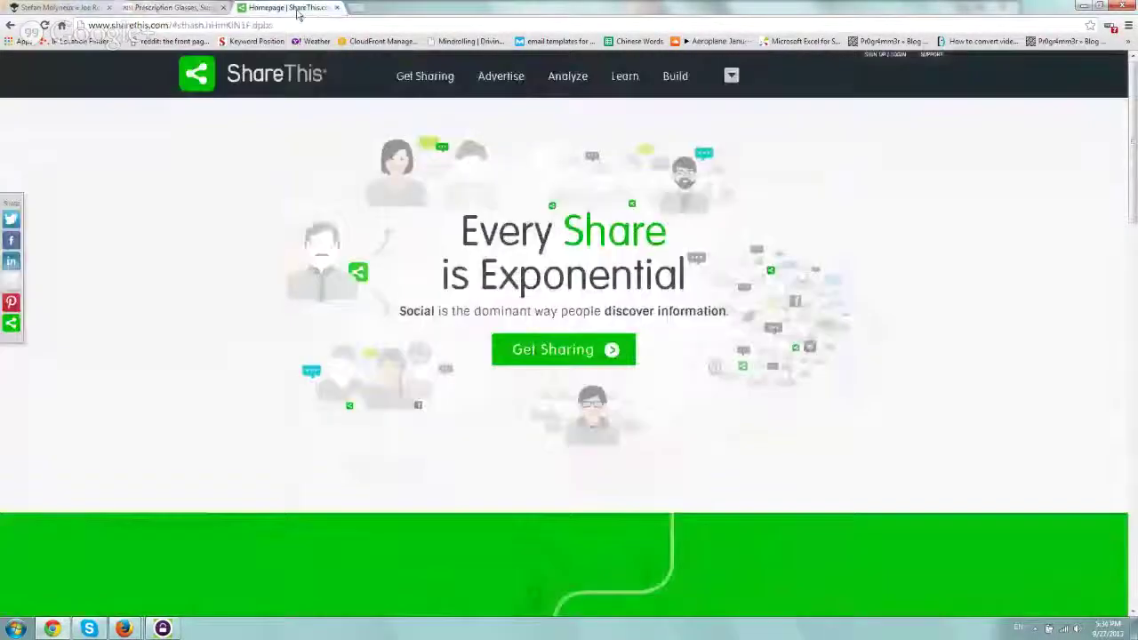
left_click(298, 11)
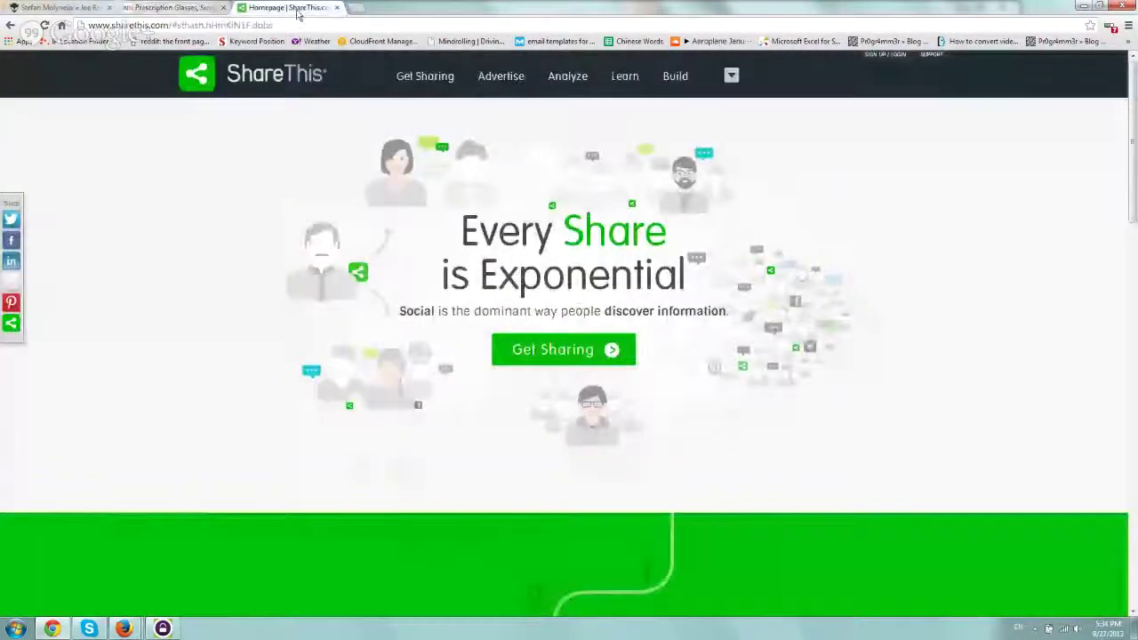
left_click(558, 352)
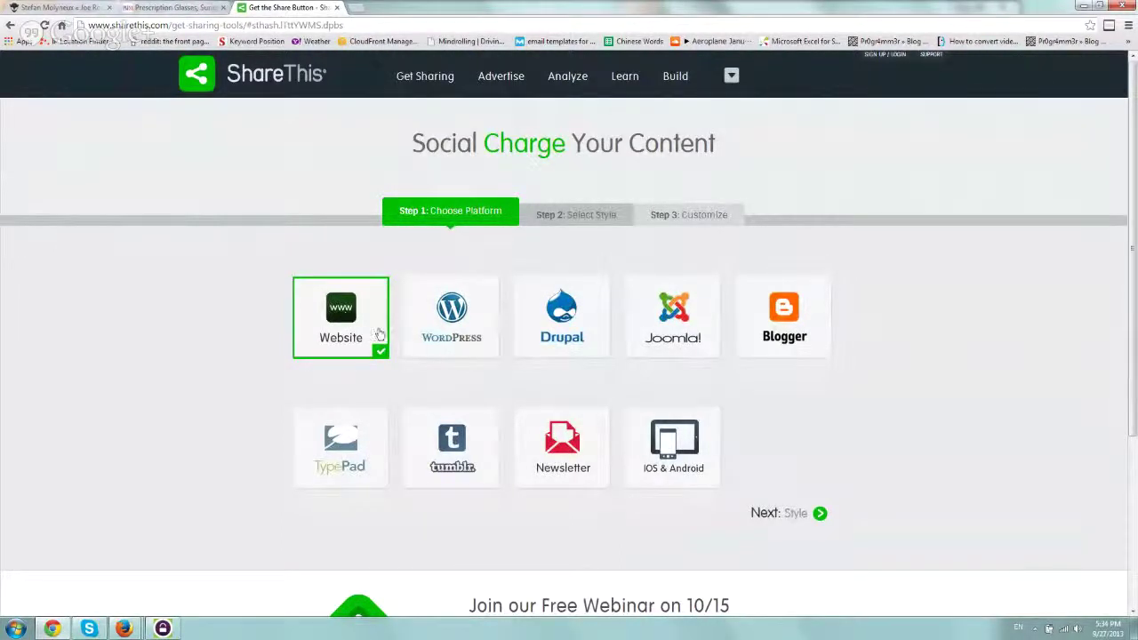
left_click(813, 514)
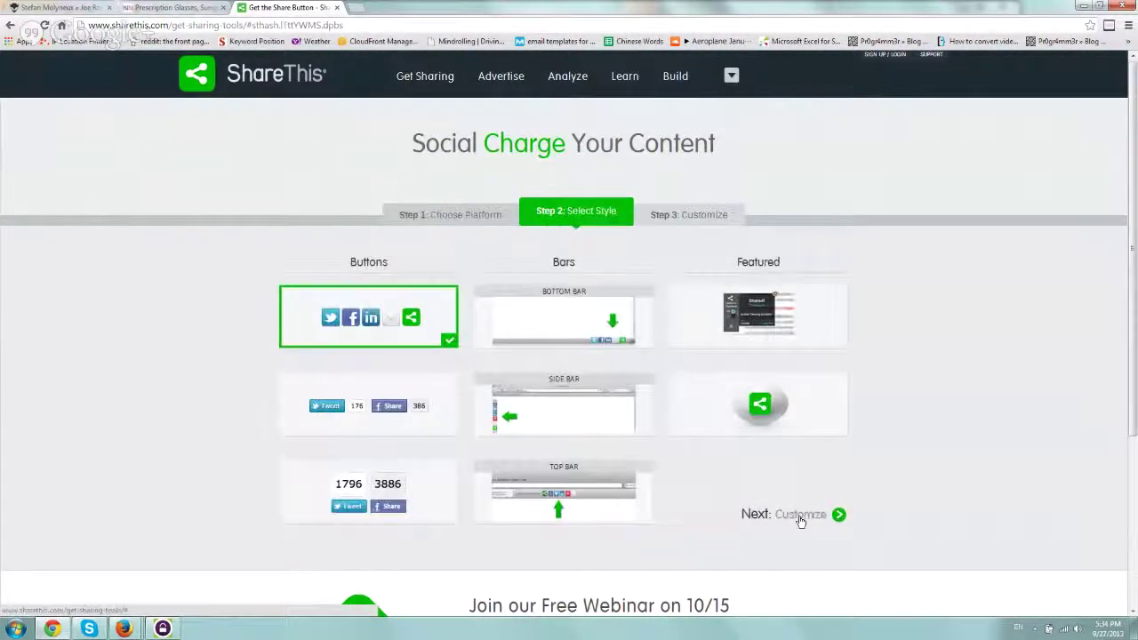
left_click(565, 416)
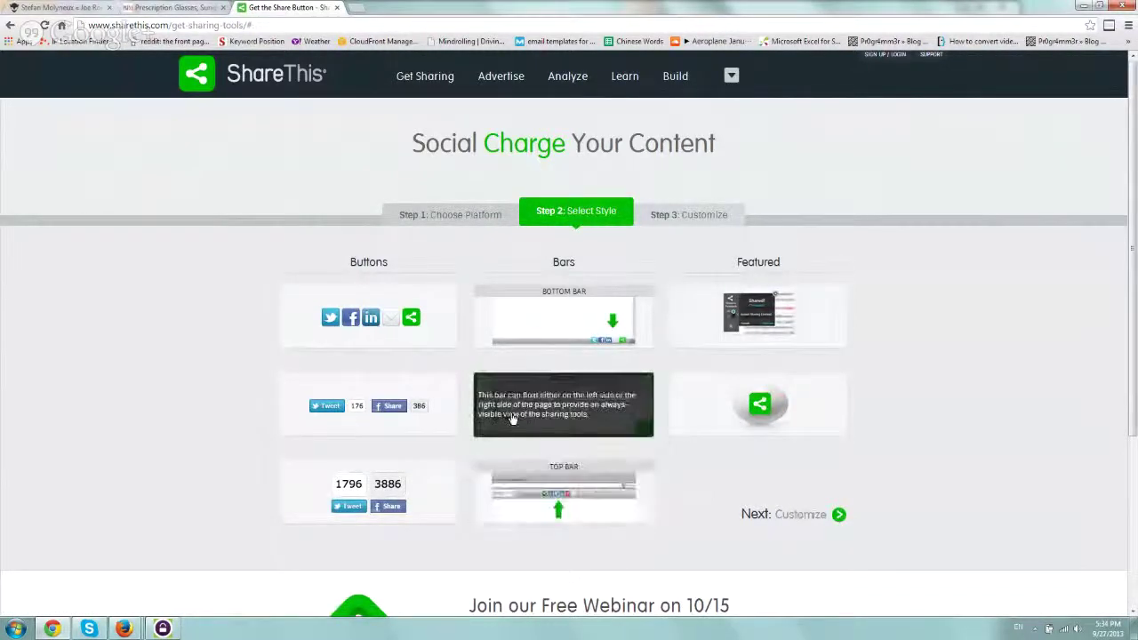
left_click(781, 516)
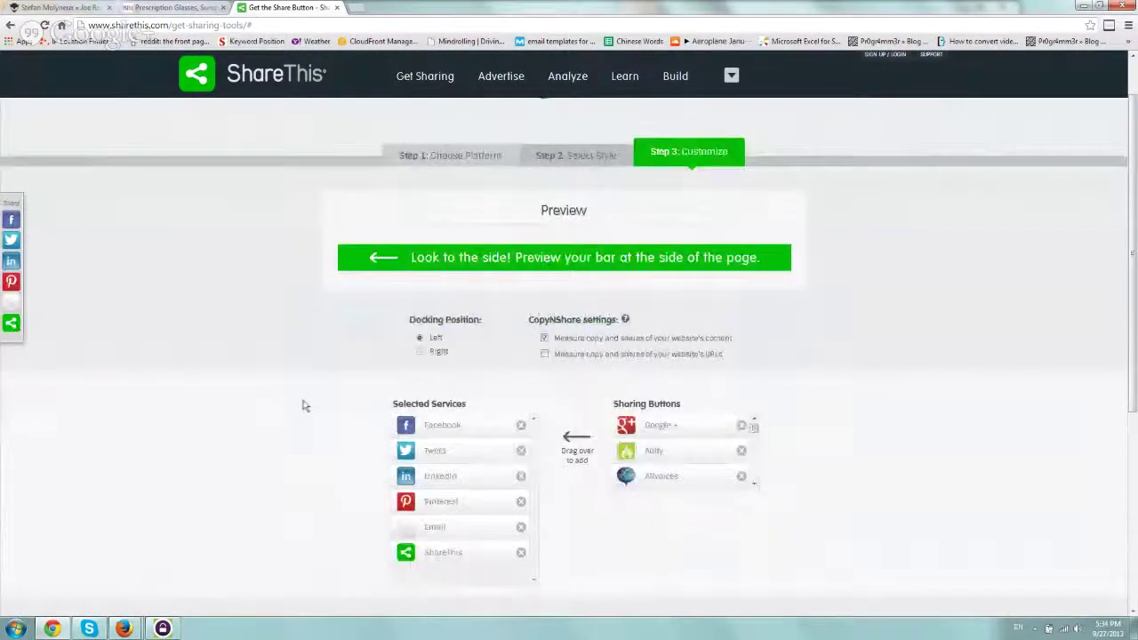
Remove Email and ShareThis, add Google+, and order the bar Google+, Tweet, Pinterest, Facebook, LinkedIn
scroll(324, 389, "down", 2)
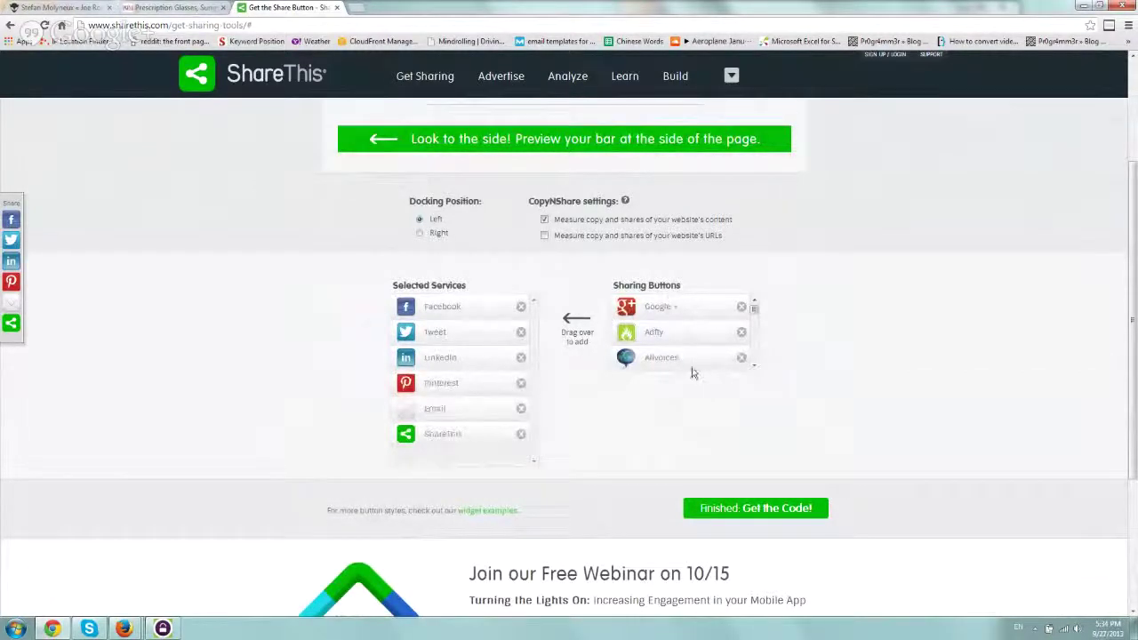
left_click(521, 408)
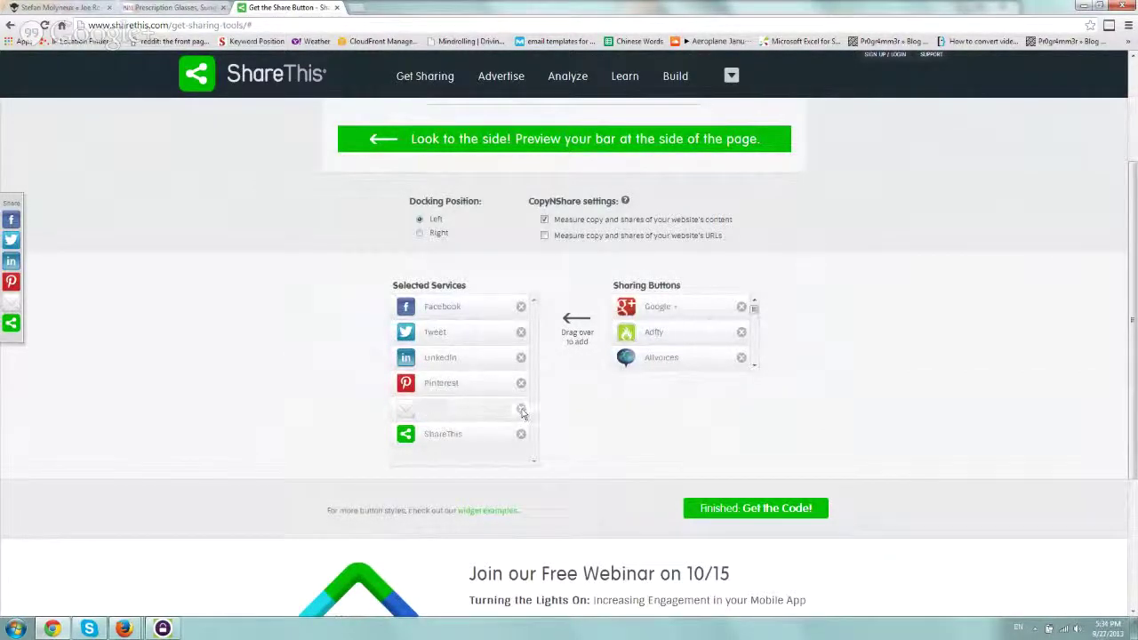
left_click(521, 408)
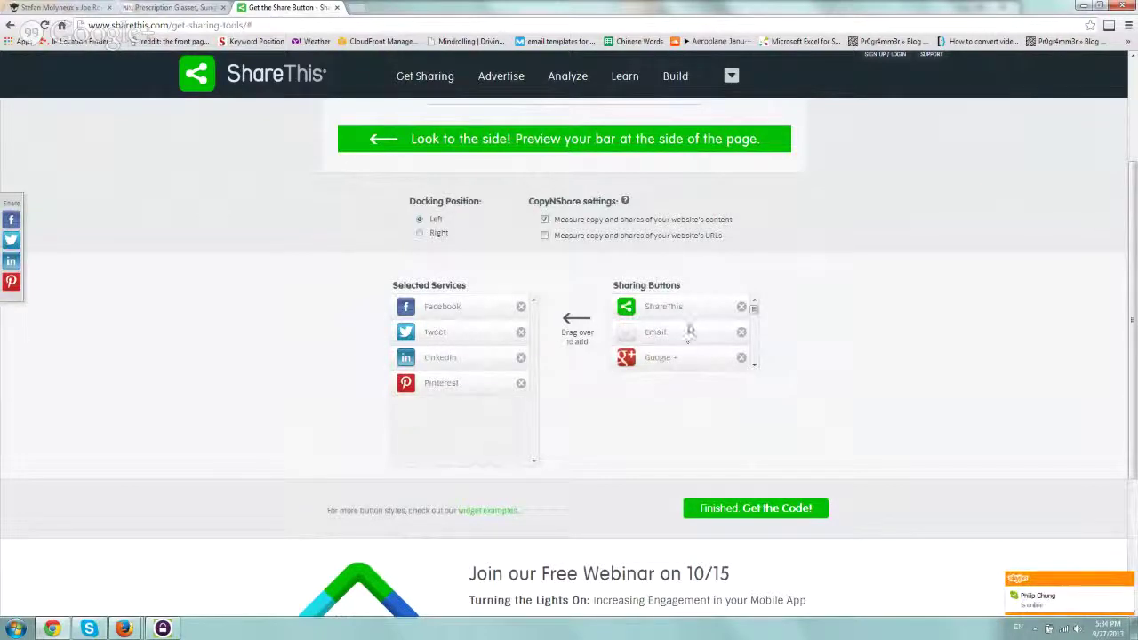
mouse_move(676, 359)
left_mouse_down()
mouse_move(459, 297)
mouse_move(444, 306)
left_mouse_up()
left_click_drag(435, 358, 435, 331)
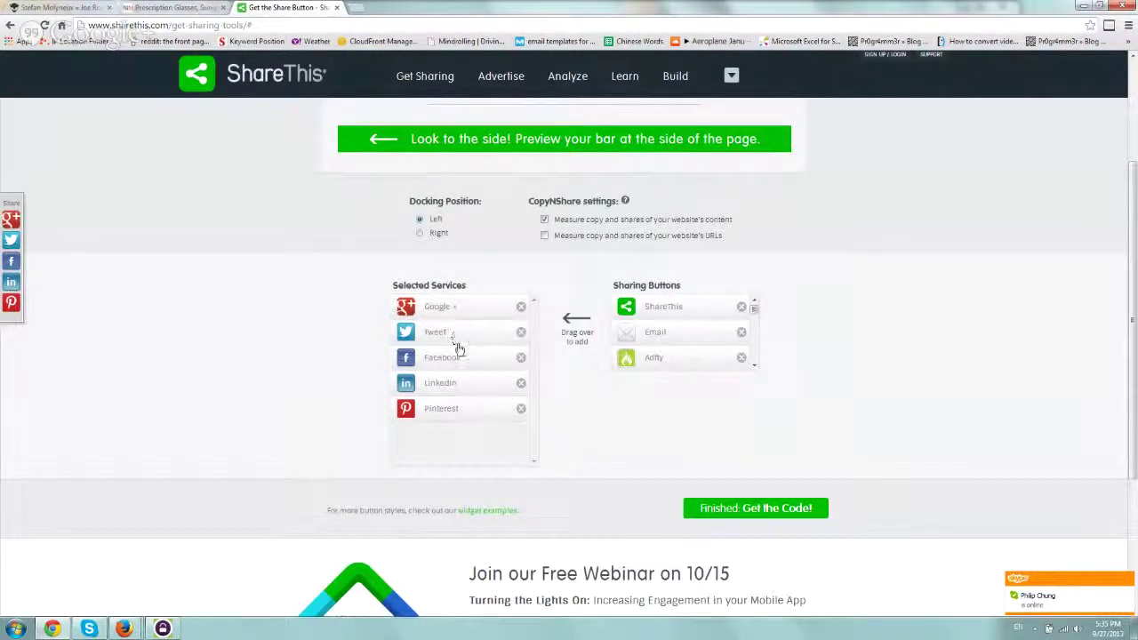
left_click_drag(456, 412, 460, 357)
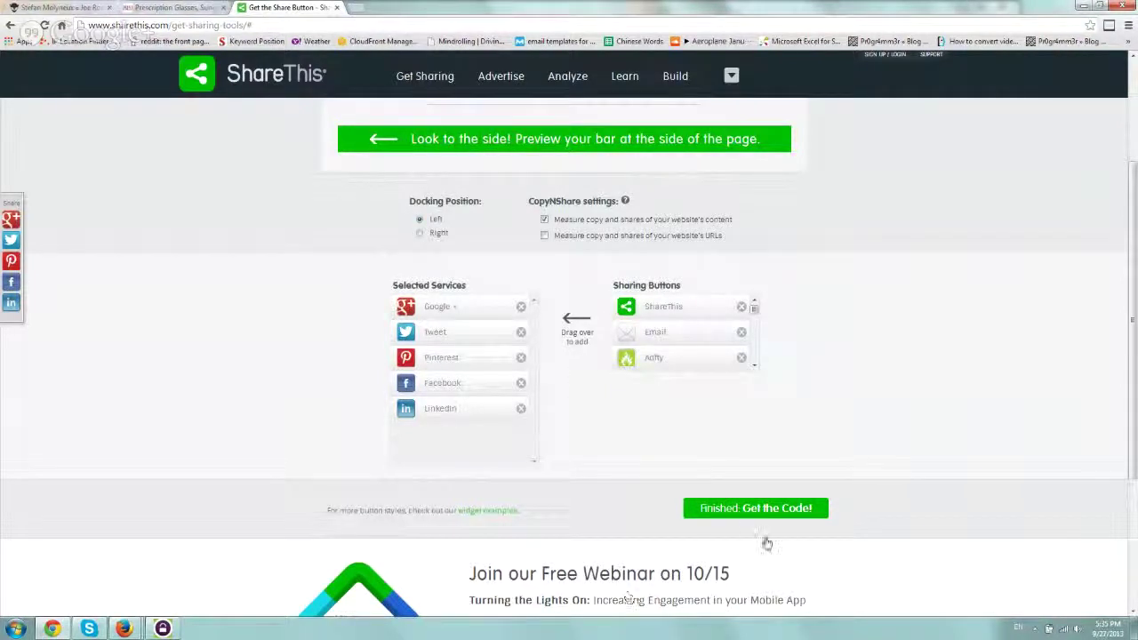
Generate the share bar code, skipping sign-in to reveal the script tags
left_click(753, 514)
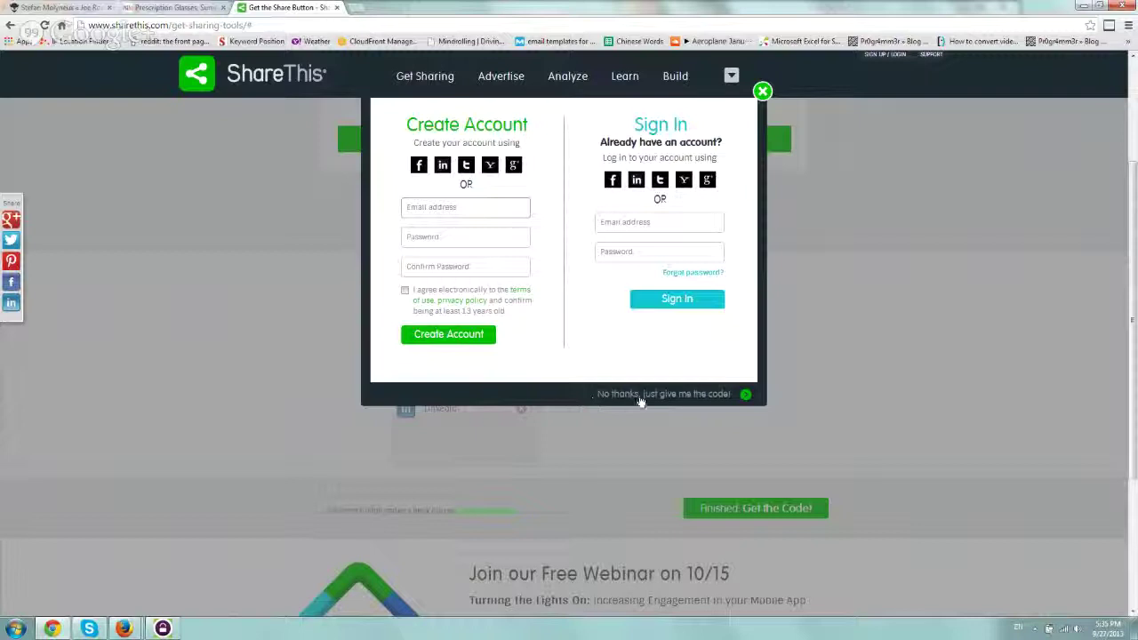
left_click(683, 397)
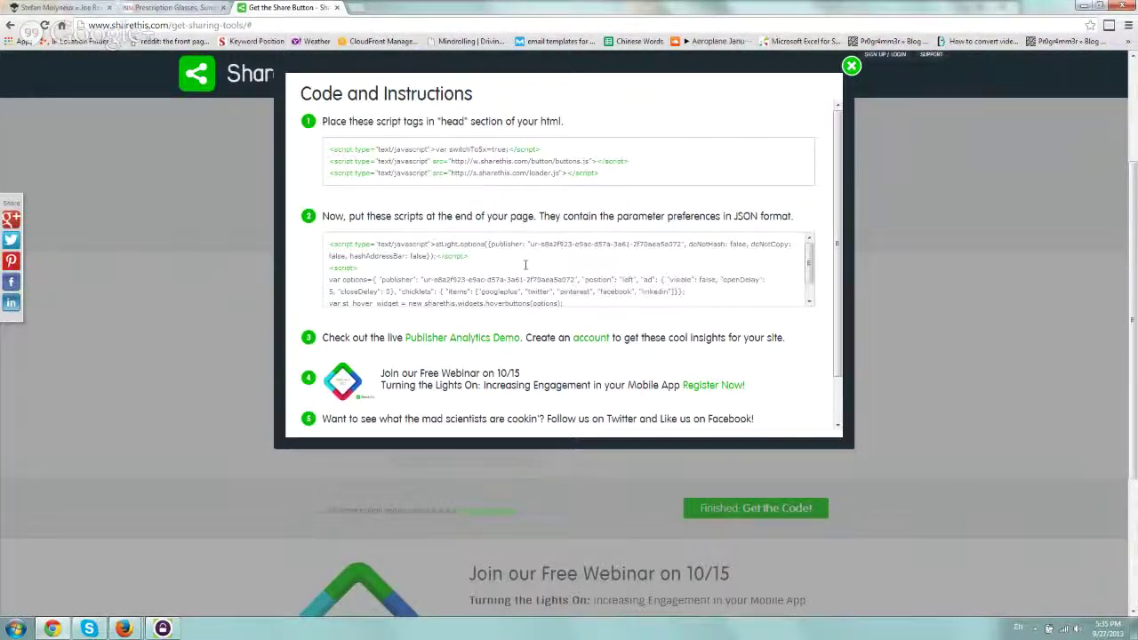
Open the remote store_main.tpl.php template from WS_FTP for editing in Notepad
left_click(163, 629)
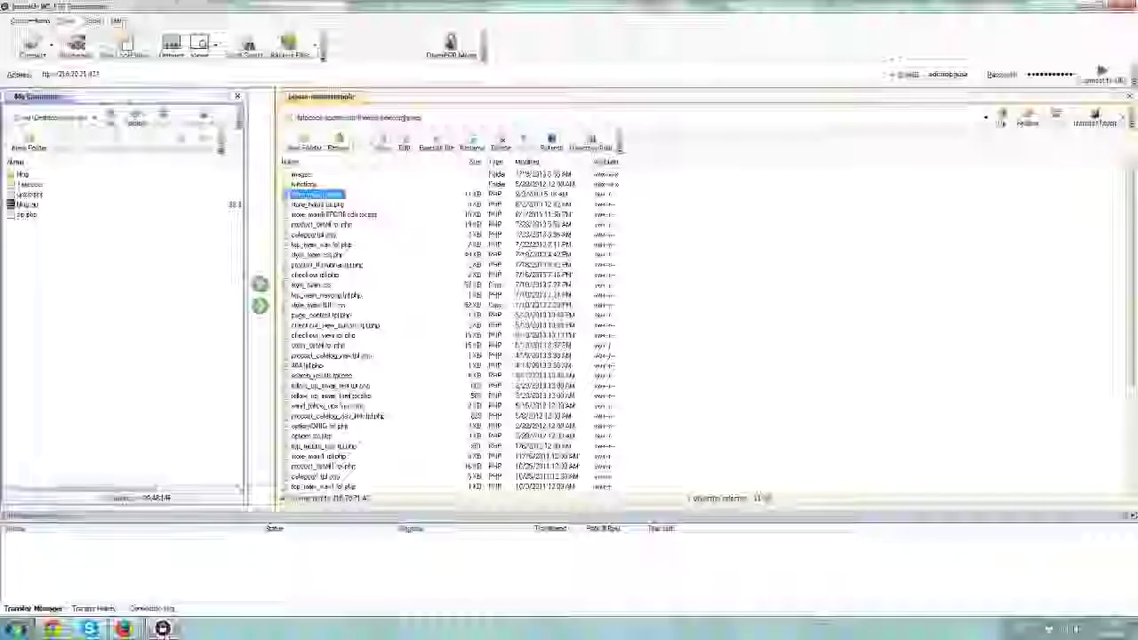
left_click(322, 195)
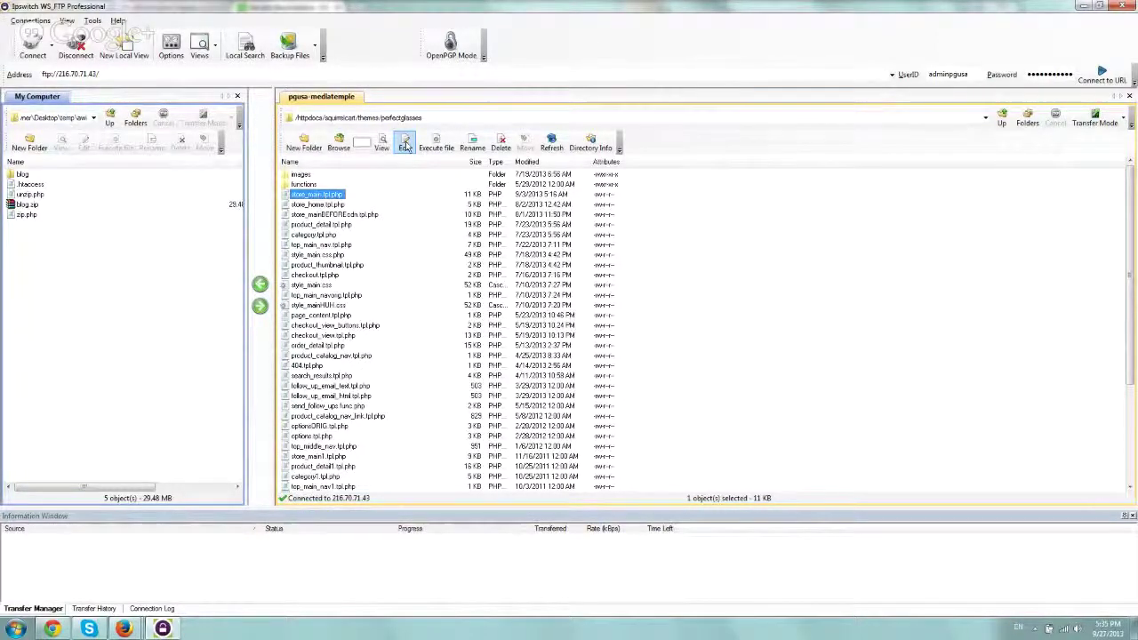
left_click(405, 147)
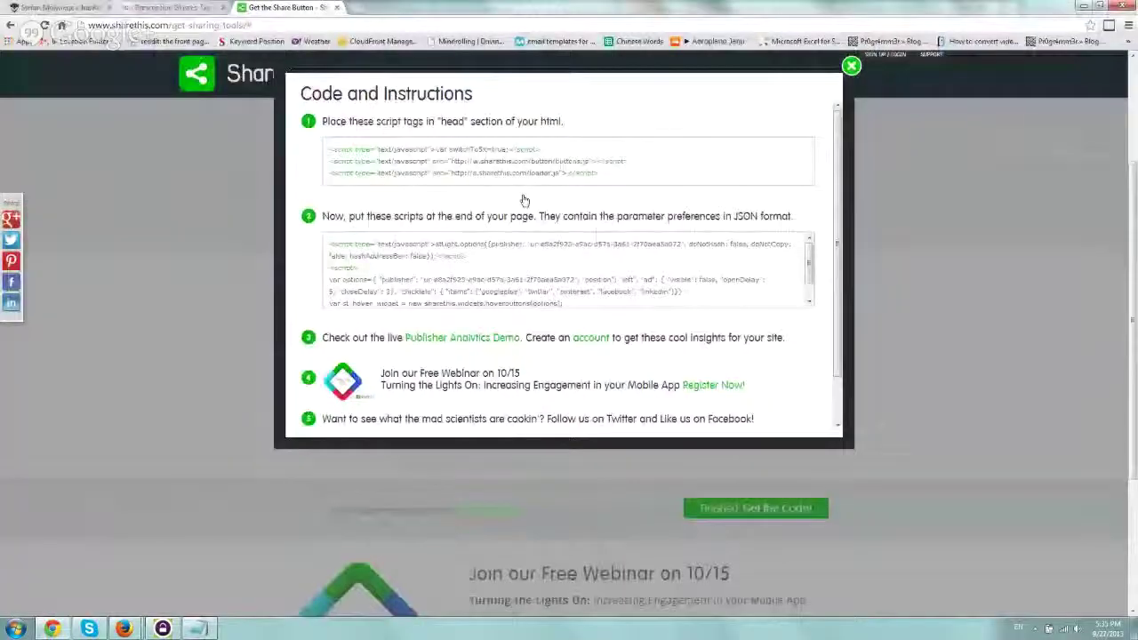
Copy the three ShareThis head script tags and paste them just above </head>
left_click_drag(599, 172, 334, 148)
key("ctrl+c")
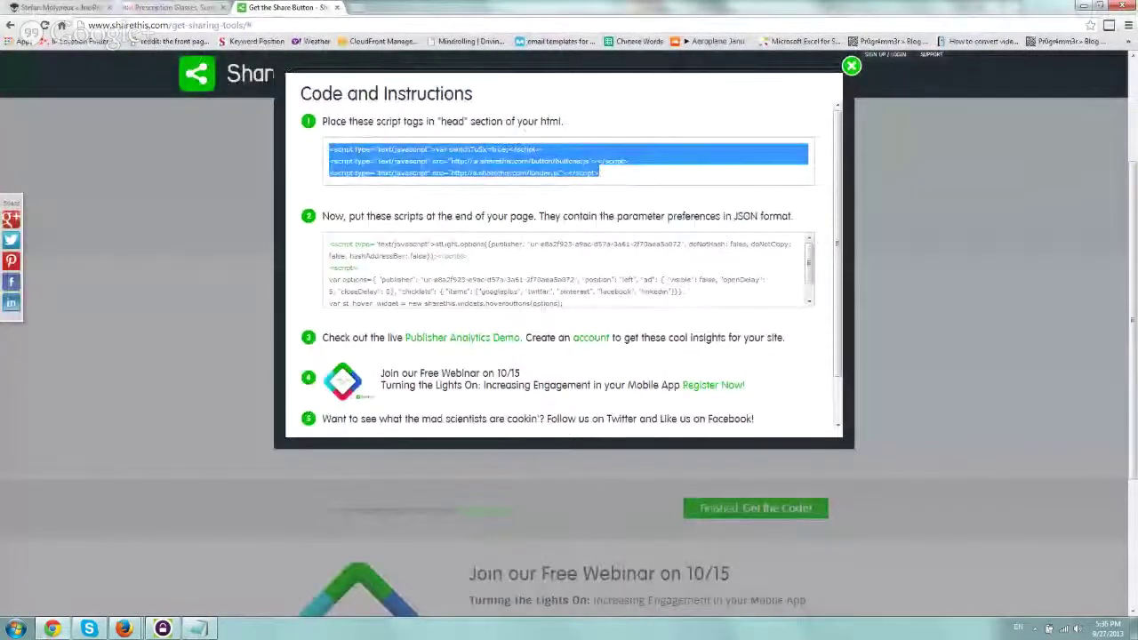
right_click(360, 154)
left_click(381, 161)
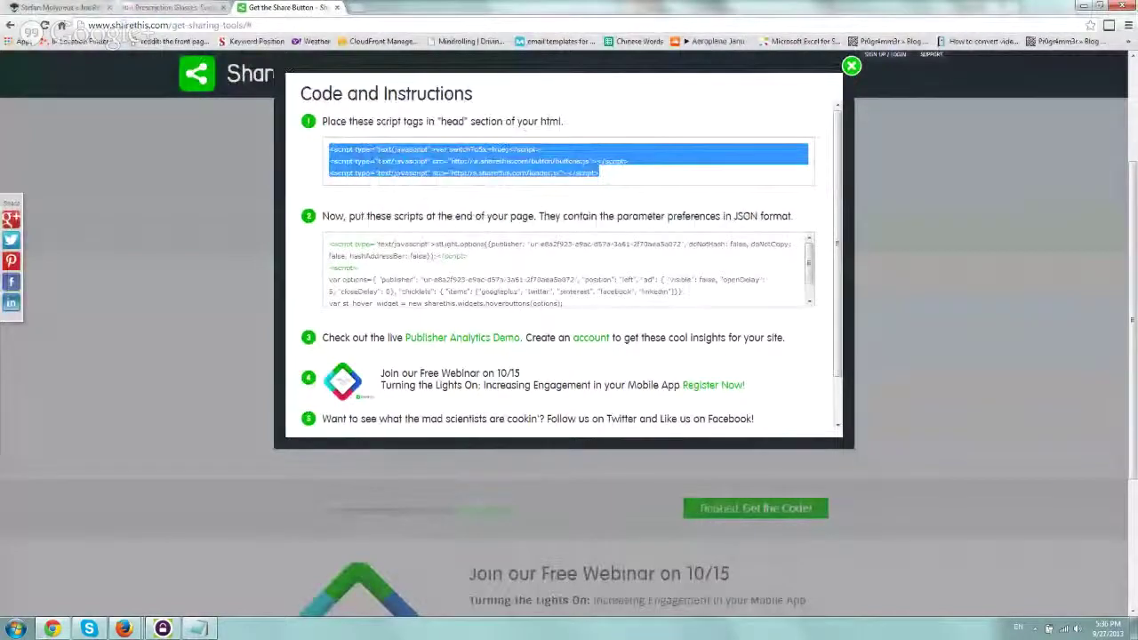
left_click(204, 630)
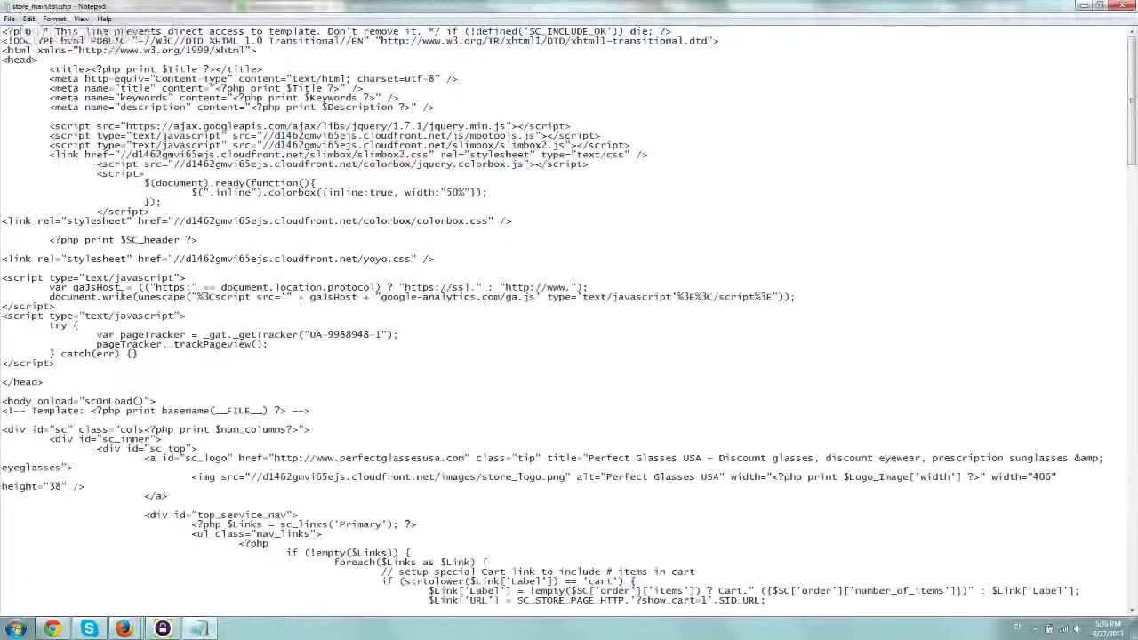
left_click_drag(7, 383, 18, 382)
left_click(68, 374)
key("ctrl+v")
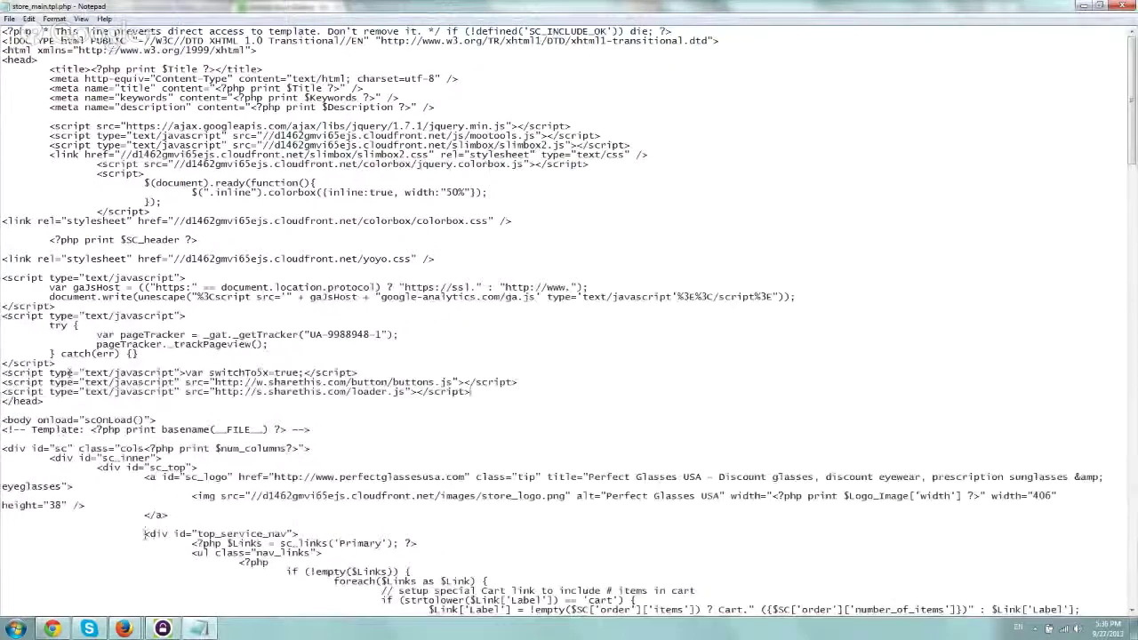
Copy the step-two ShareThis options script block from the code page
left_click(53, 629)
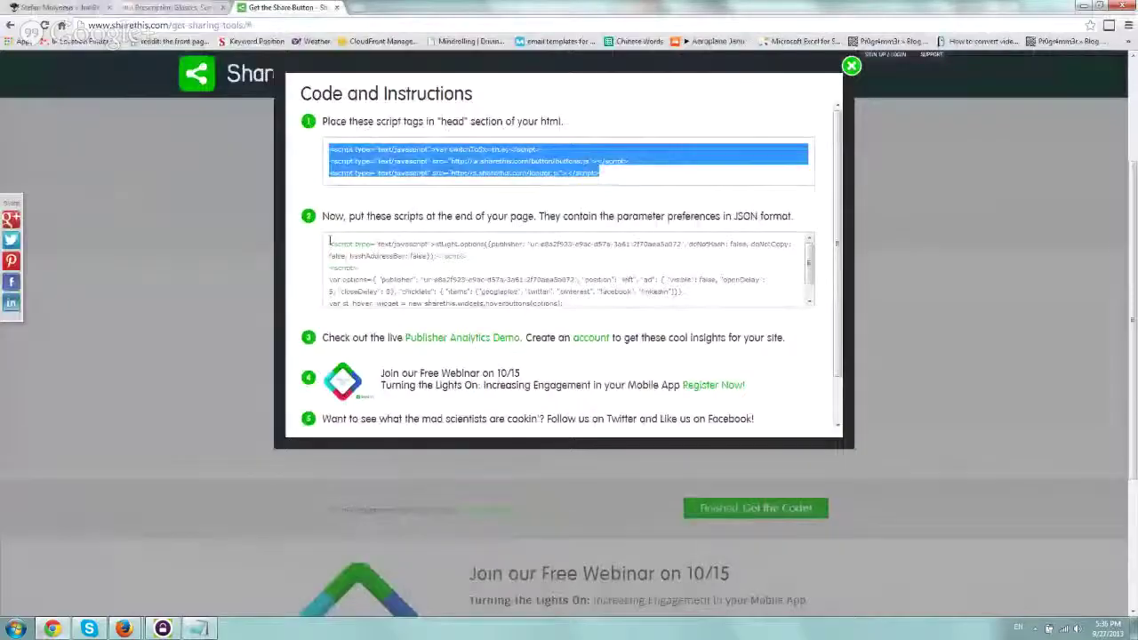
left_click(330, 243)
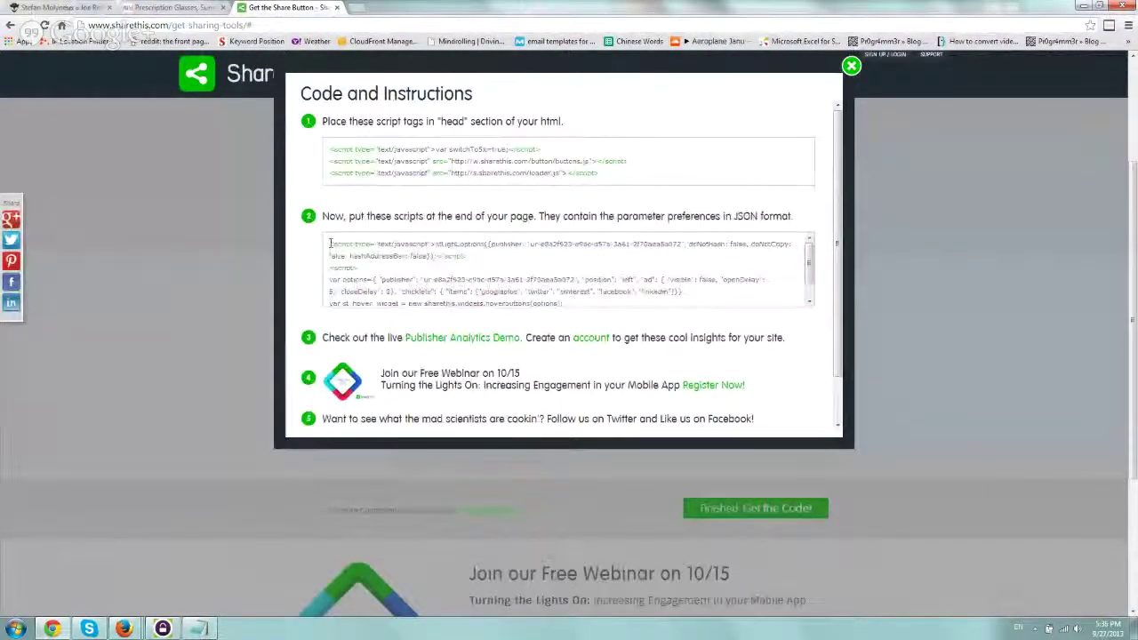
mouse_move(330, 243)
left_mouse_down()
mouse_move(514, 320)
mouse_move(514, 331)
left_mouse_up()
right_click(514, 268)
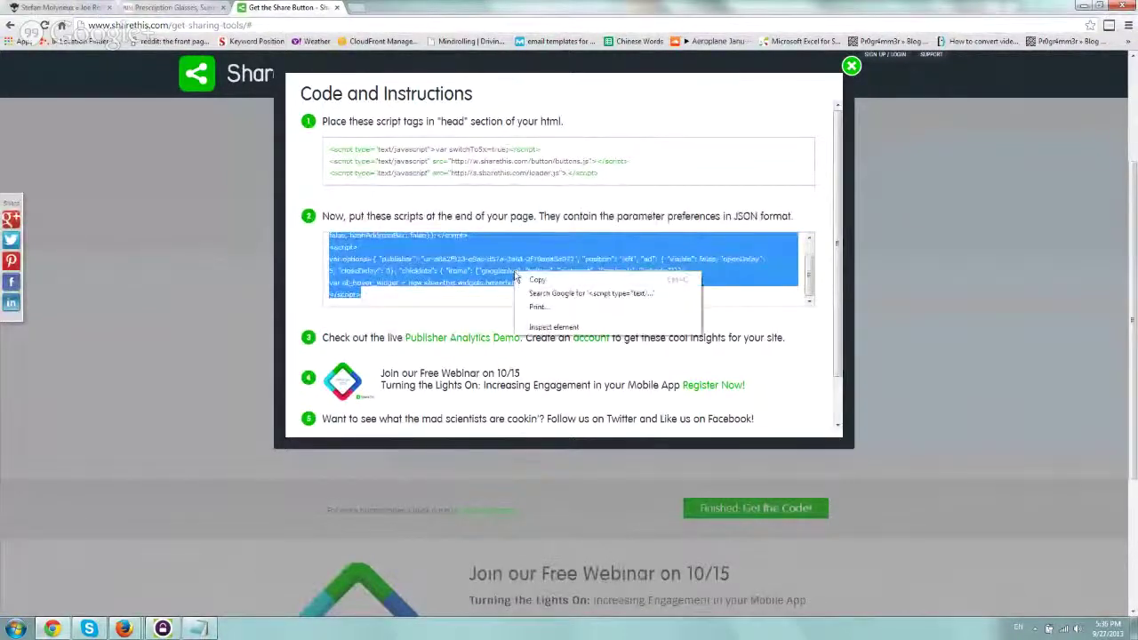
left_click(534, 276)
Paste the script block before </body> in store_main.tpl.php and save the template
left_click(197, 629)
scroll(294, 487, "down", 18)
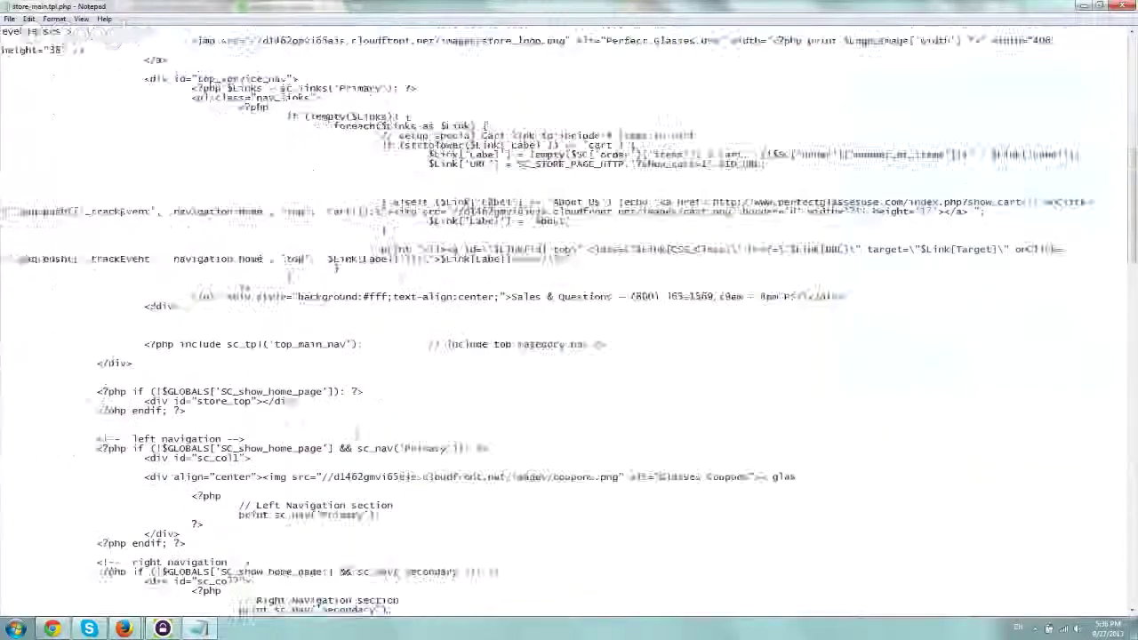
scroll(294, 486, "down", 7)
scroll(294, 486, "down", 13)
scroll(294, 486, "down", 15)
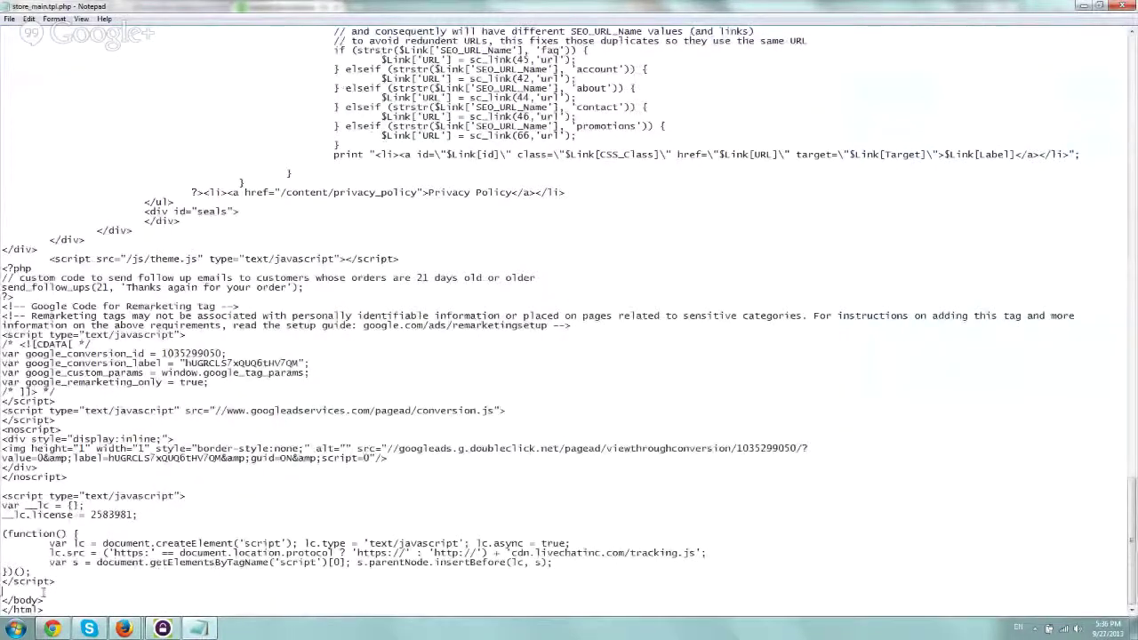
key("ctrl+v")
key("alt+F4")
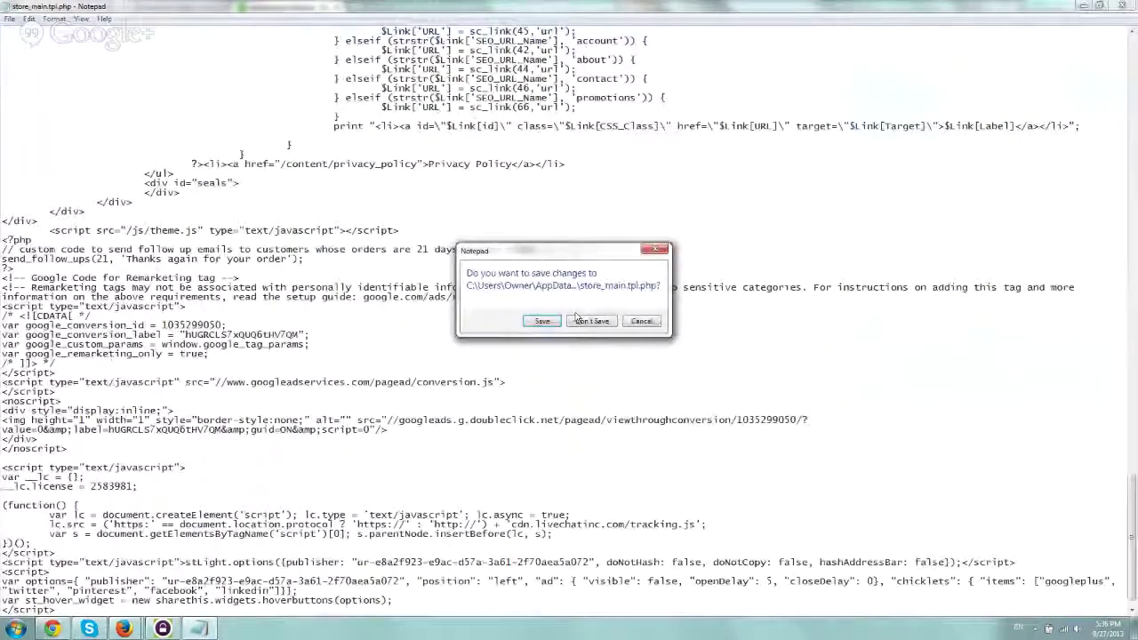
key("Return")
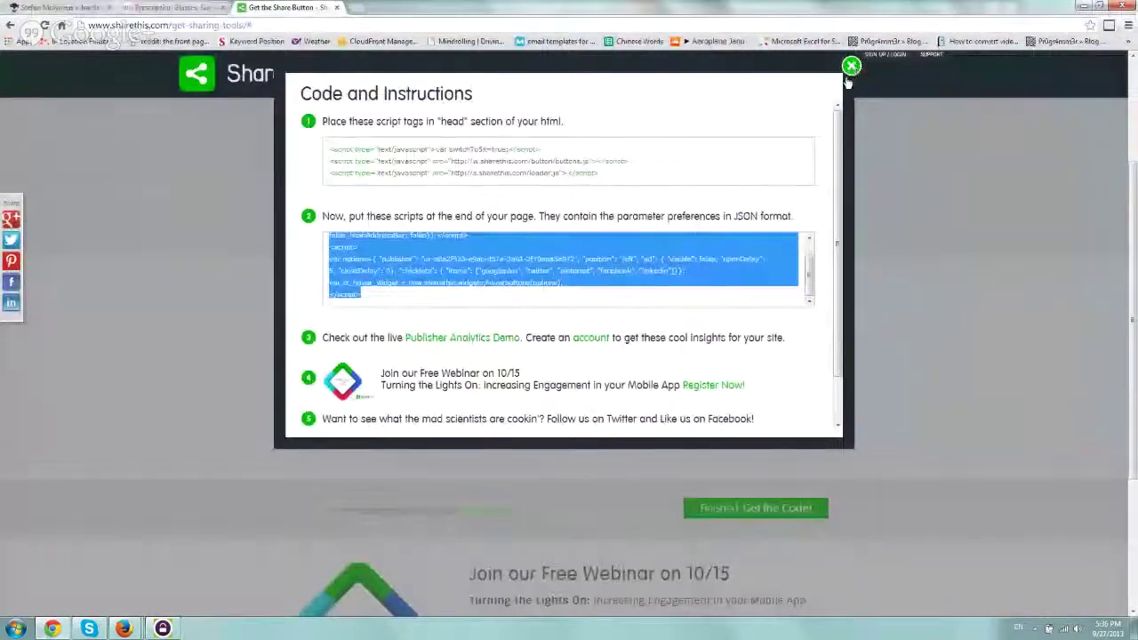
Close the code dialog and reload the Perfect Glasses USA site to show the share bar
left_click(851, 66)
left_click(178, 7)
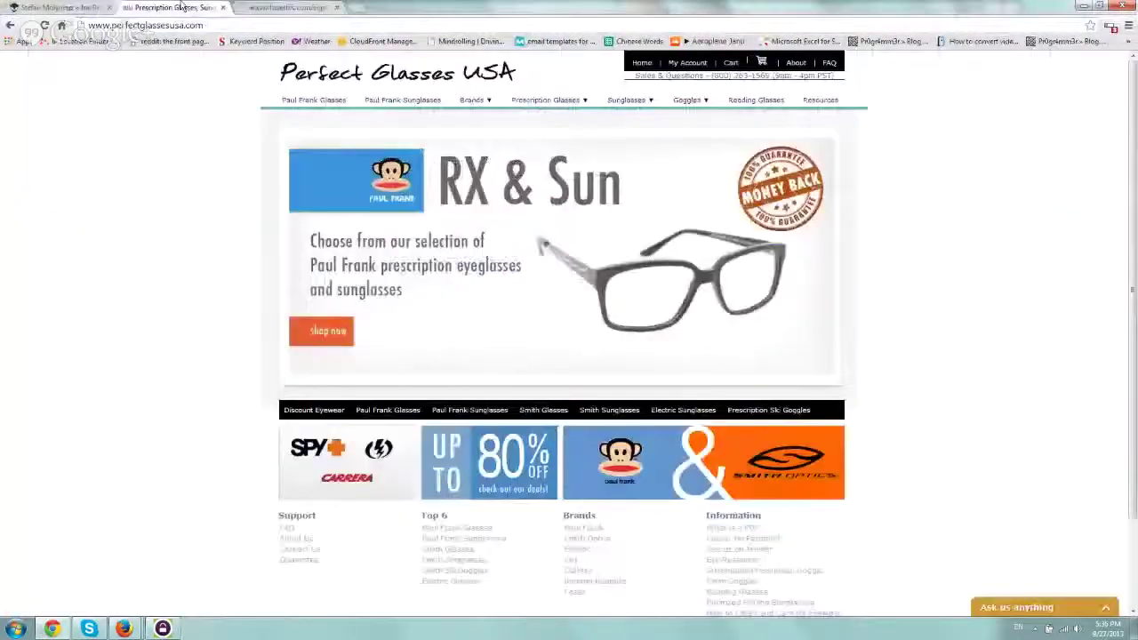
key("F5")
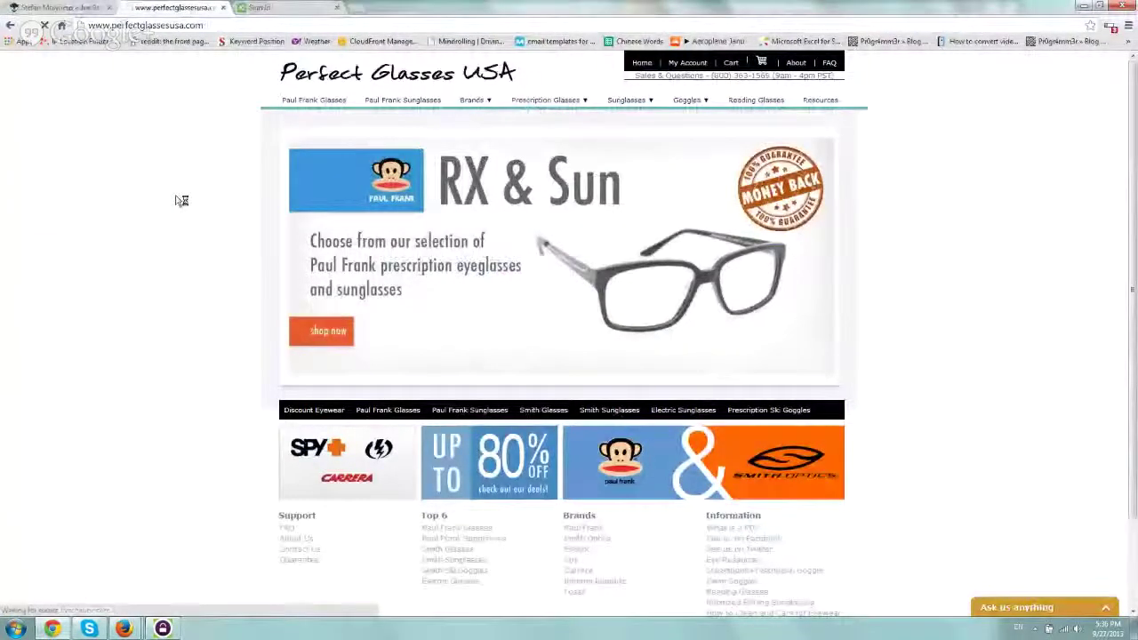